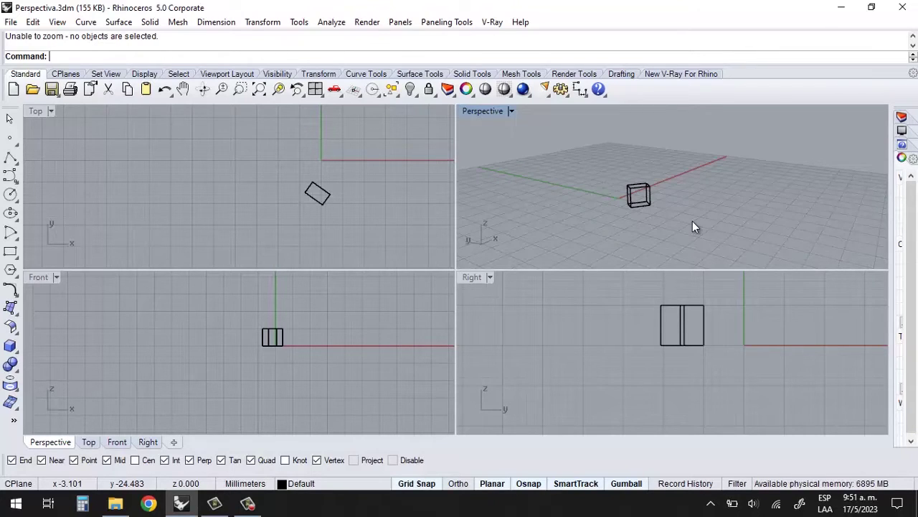
Examine the box in the Perspective viewport from several angles and distances.
scroll(643, 189, "up", 4)
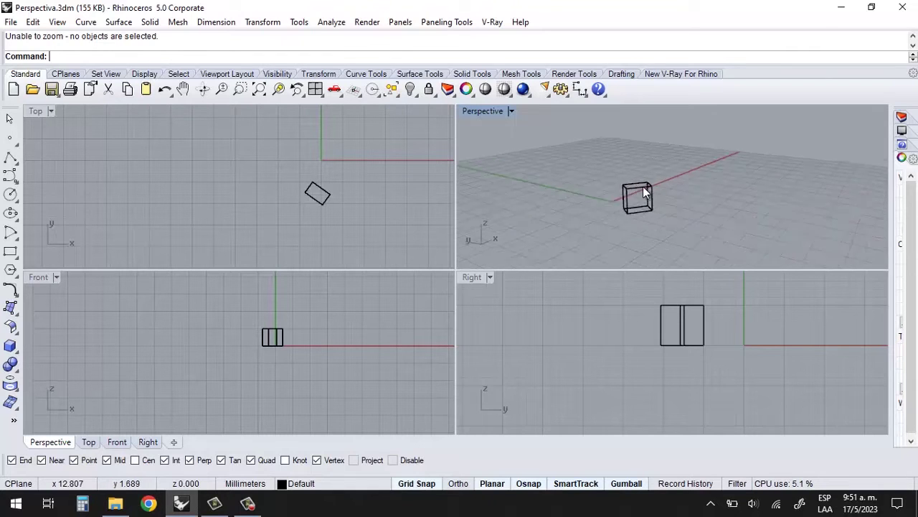
scroll(632, 190, "down", 4)
scroll(624, 189, "up", 4)
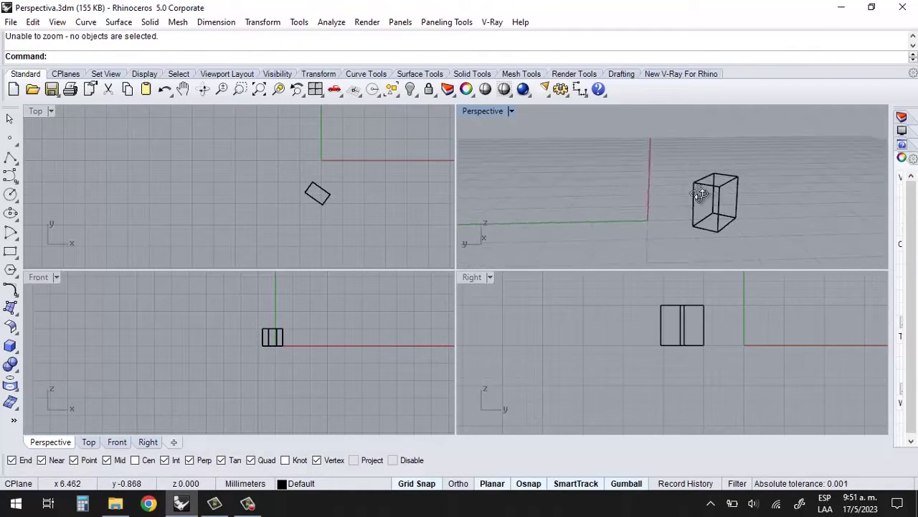
scroll(625, 208, "down", 2)
scroll(626, 211, "down", 4)
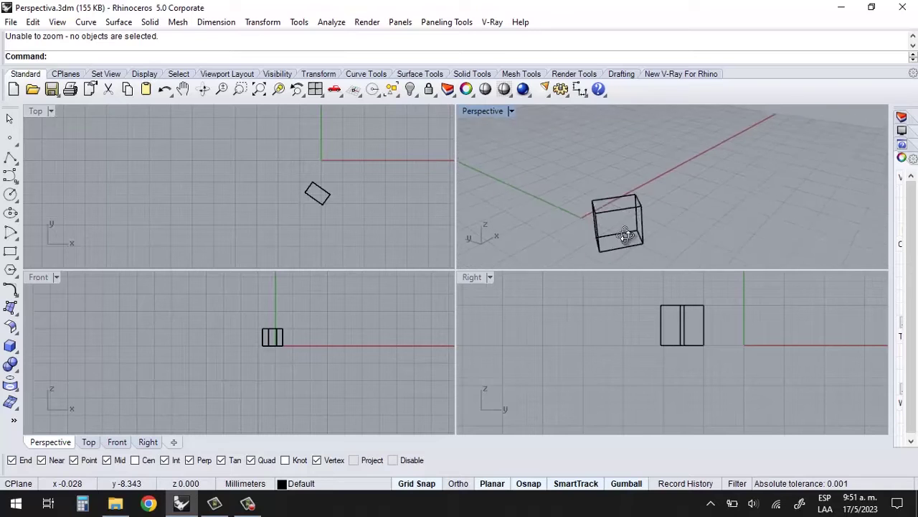
scroll(610, 224, "up", 3)
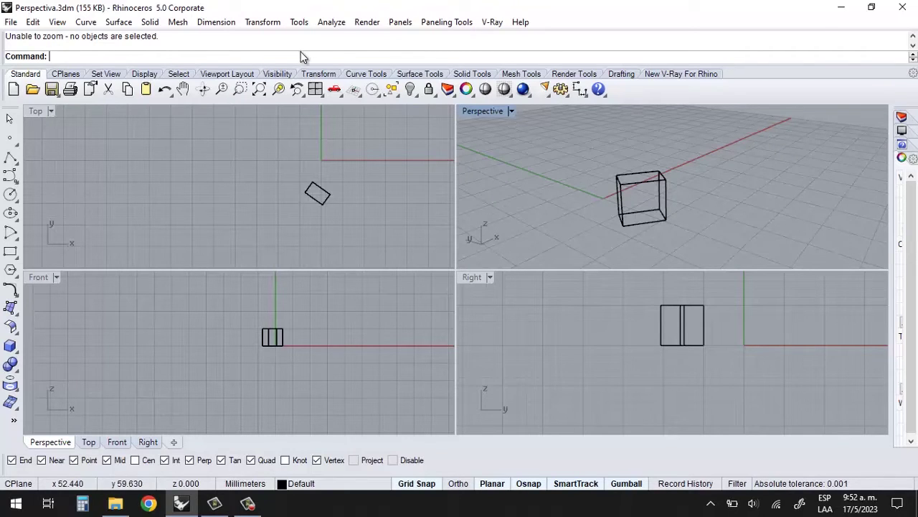
Launch the Grasshopper plug-in with the Grasshopper command.
type("Grass")
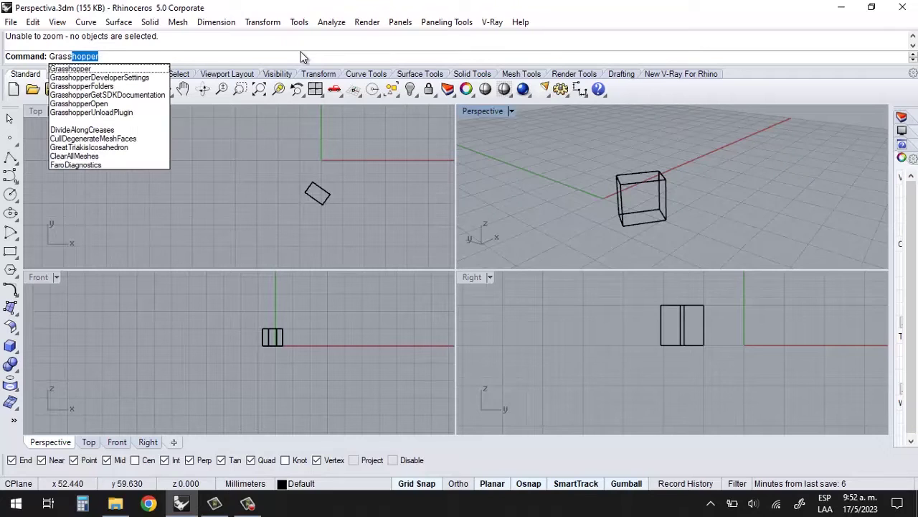
type("po")
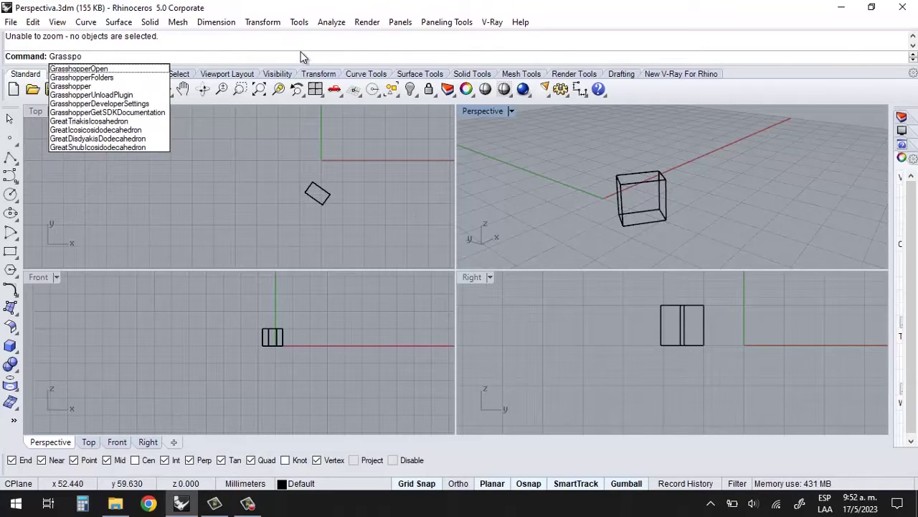
key("BackSpace")
key("BackSpace")
type("hopper")
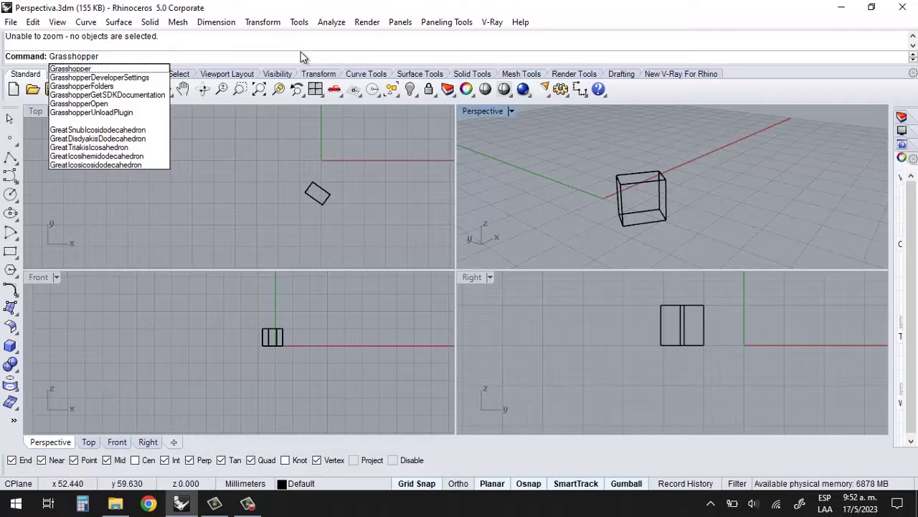
key("Return")
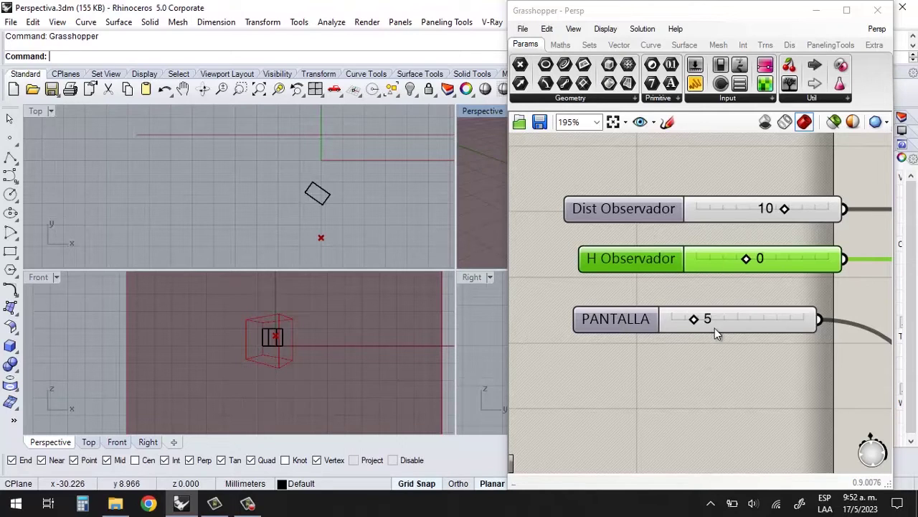
Examine the overall layout of the Persp definition, from the input sliders through to the final line components.
scroll(649, 287, "down", 10)
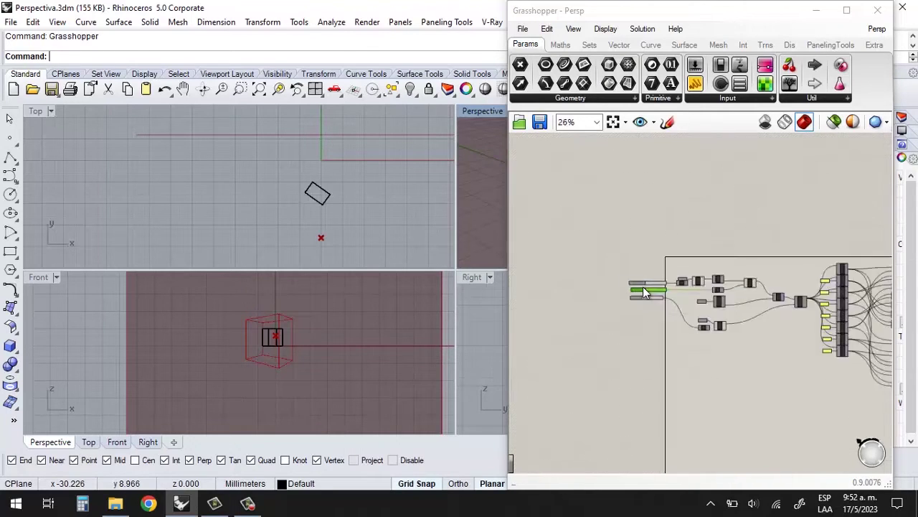
scroll(644, 292, "down", 3)
scroll(718, 302, "up", 4)
scroll(728, 315, "down", 4)
scroll(786, 289, "up", 4)
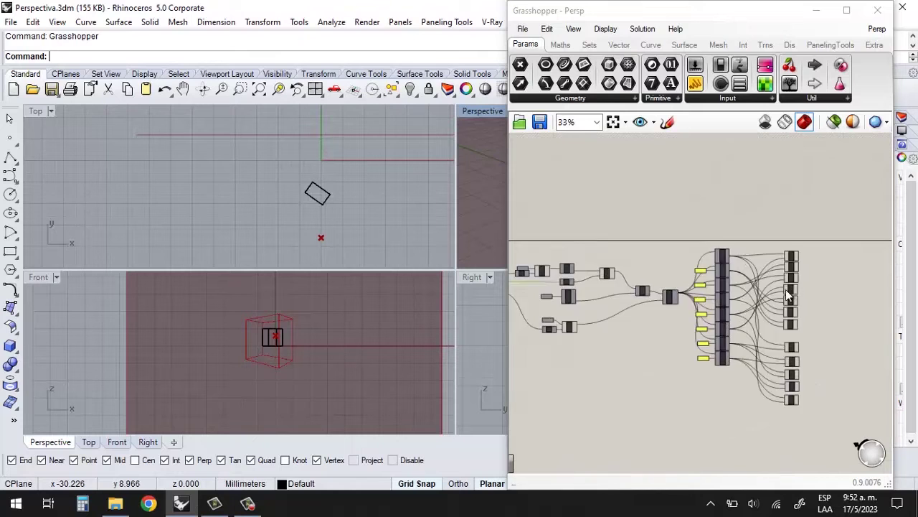
scroll(785, 289, "up", 5)
scroll(739, 292, "down", 5)
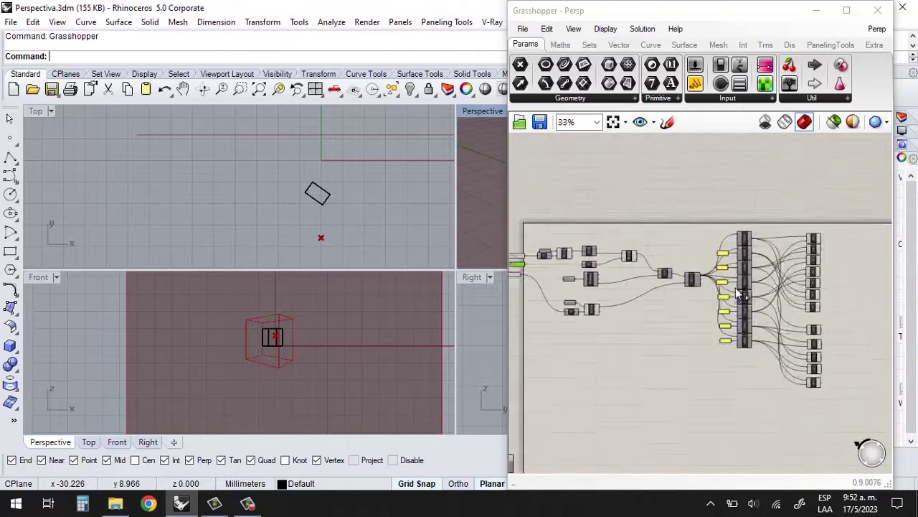
scroll(603, 297, "up", 6)
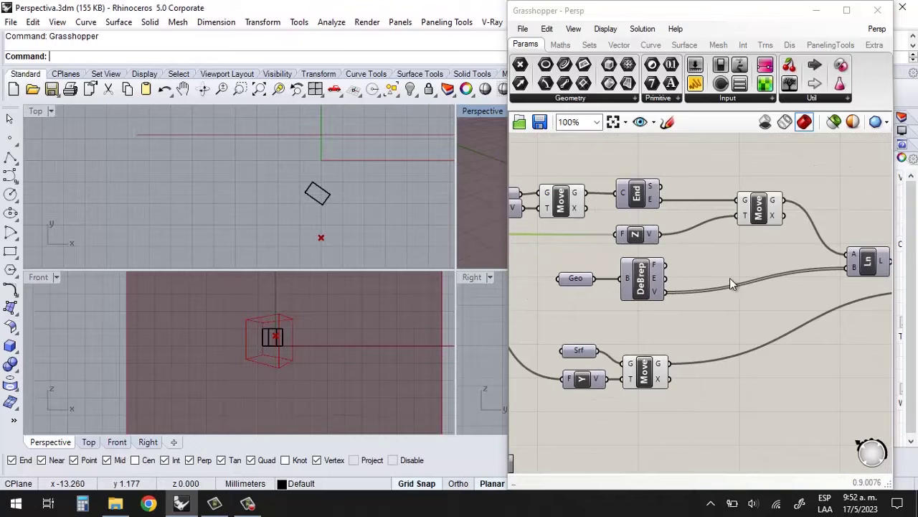
Examine the Geo, Srf, DeBrep and Move components that define the observer, the object's vertices and the screen.
scroll(730, 278, "down", 2)
scroll(583, 244, "up", 5)
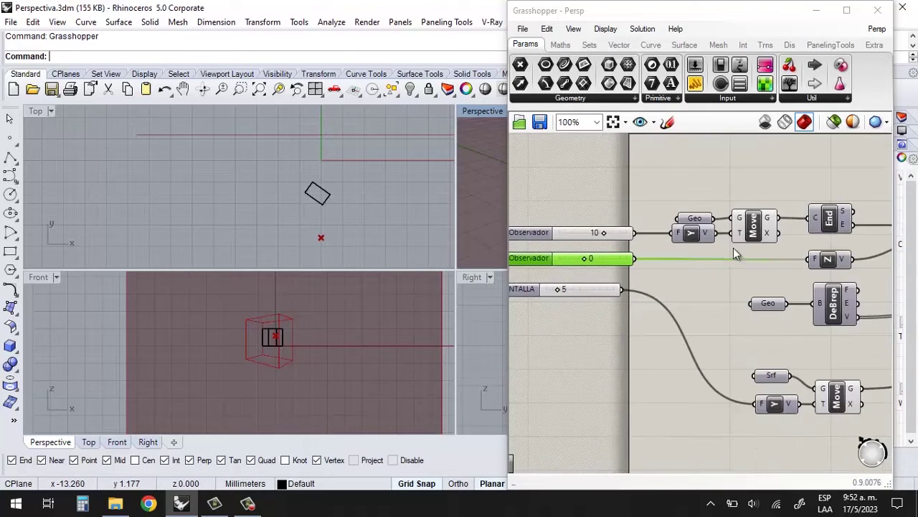
scroll(666, 225, "down", 3)
scroll(669, 226, "up", 4)
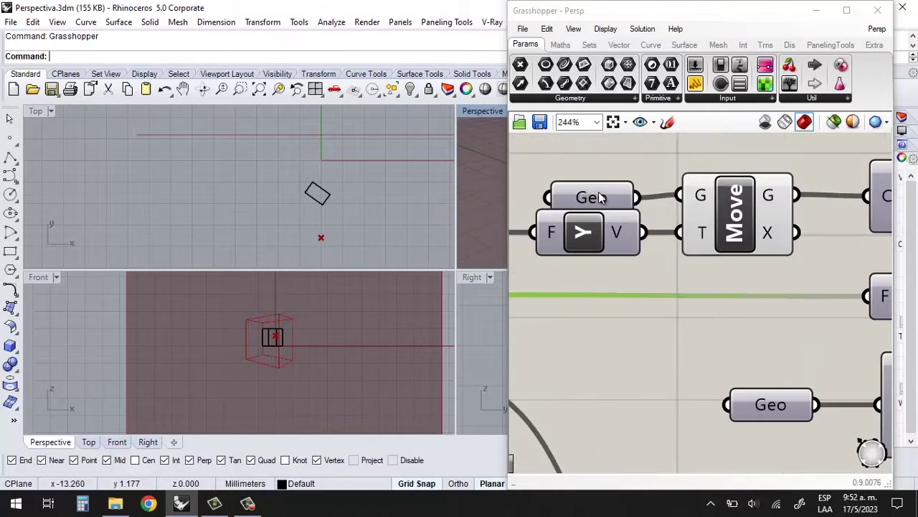
scroll(603, 206, "down", 4)
scroll(629, 225, "up", 3)
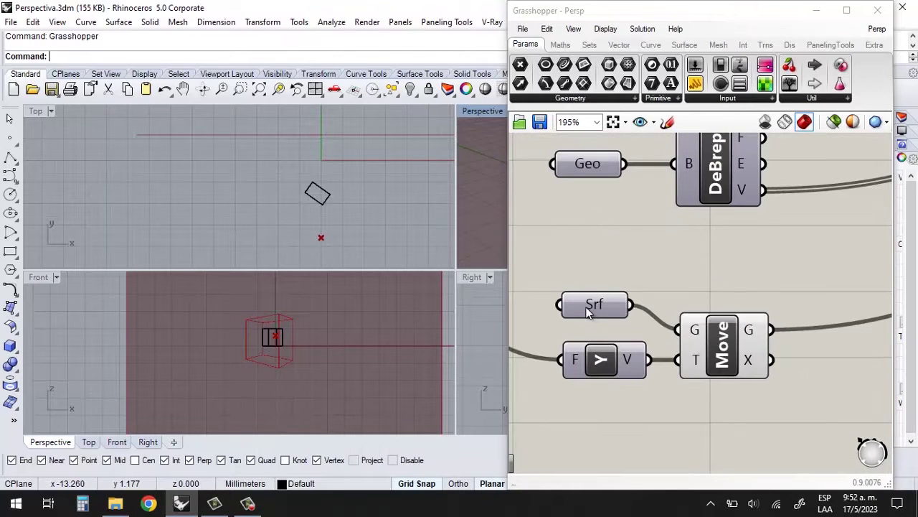
scroll(652, 327, "down", 5)
scroll(656, 269, "up", 4)
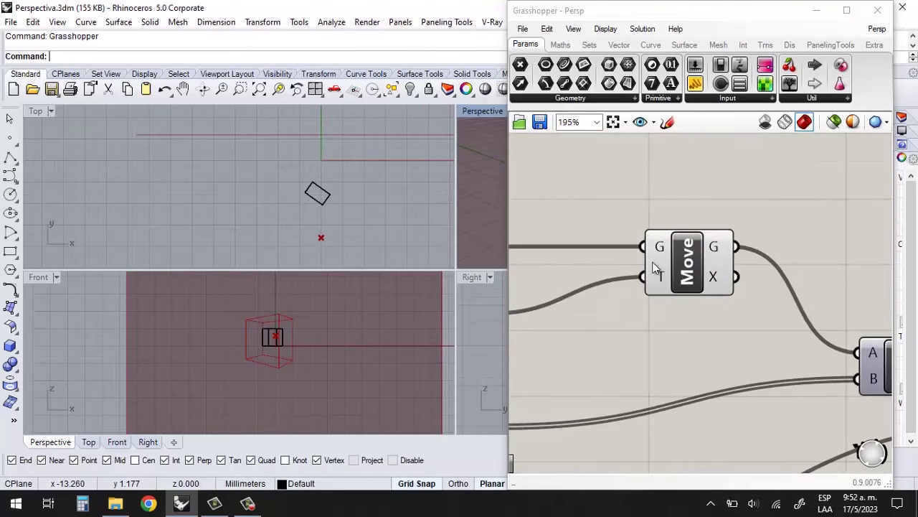
scroll(673, 312, "down", 1)
scroll(657, 310, "down", 2)
scroll(639, 311, "up", 4)
scroll(717, 344, "down", 4)
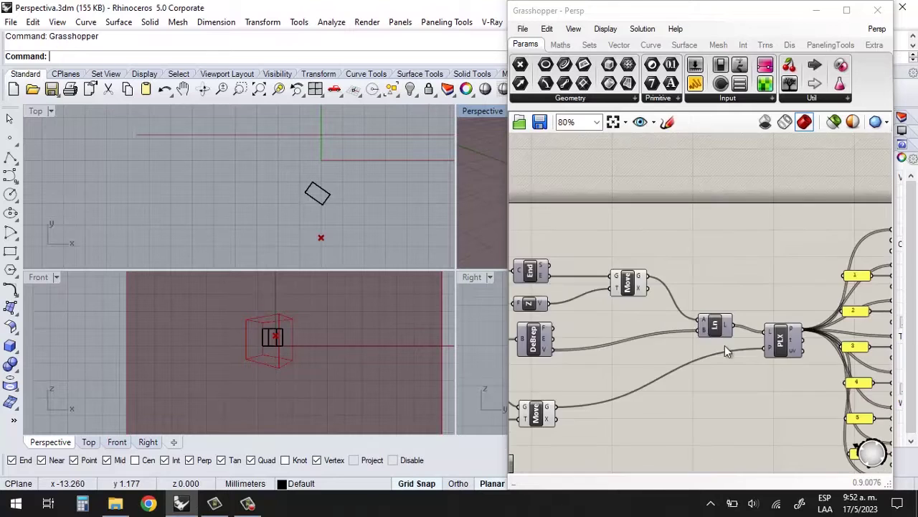
Examine the PLX intersection component and the numbered Item components and Ln lines that its points feed.
scroll(753, 352, "up", 4)
scroll(416, 283, "down", 2)
scroll(780, 344, "down", 1)
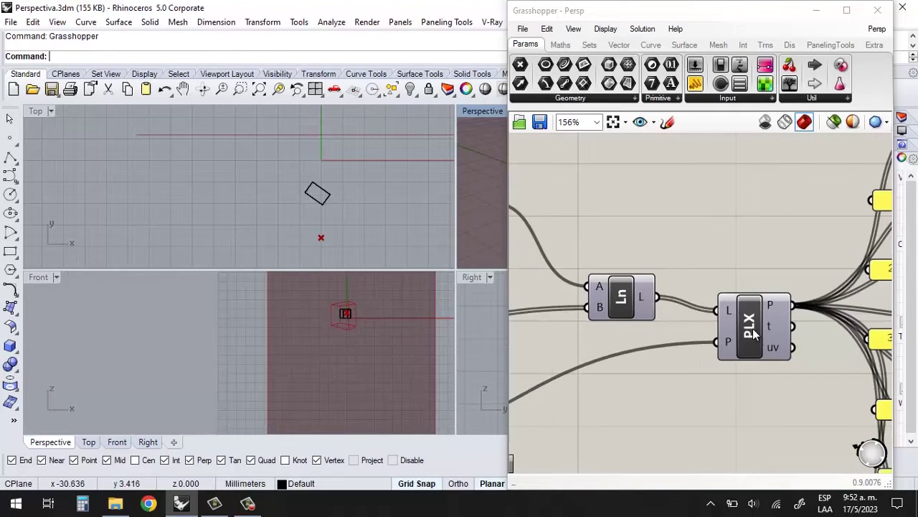
scroll(718, 316, "down", 4)
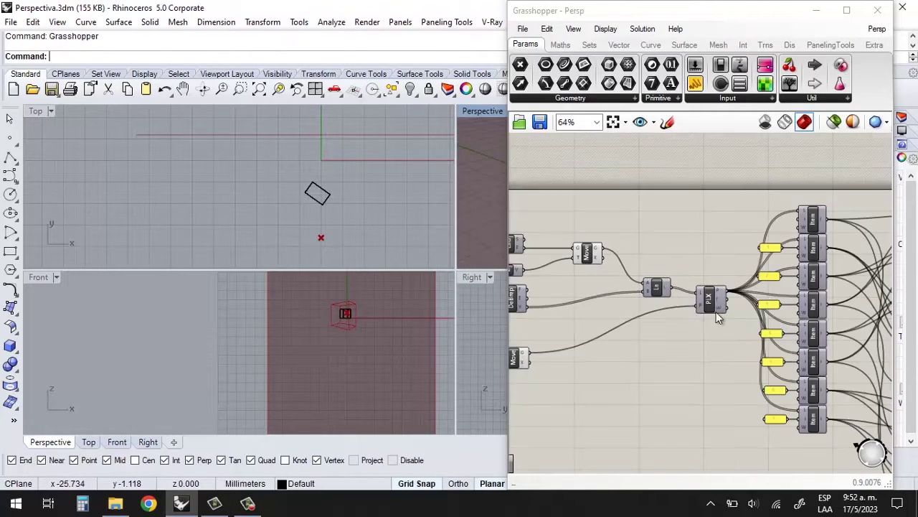
scroll(717, 316, "up", 8)
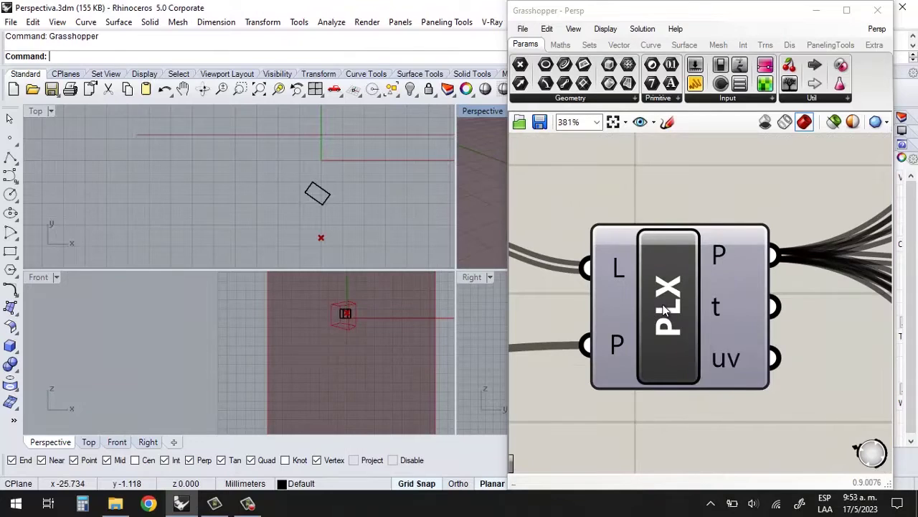
scroll(695, 269, "down", 6)
scroll(693, 270, "up", 4)
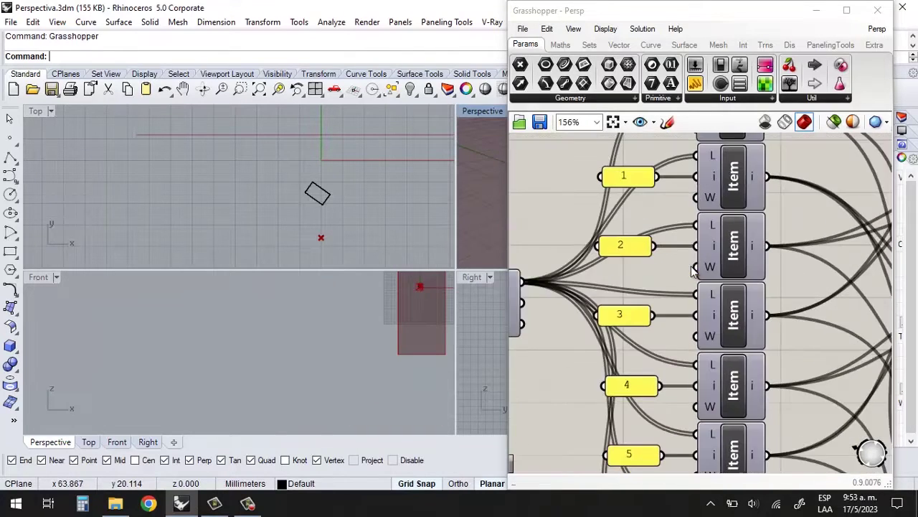
scroll(693, 270, "up", 4)
scroll(693, 270, "down", 6)
scroll(693, 271, "up", 2)
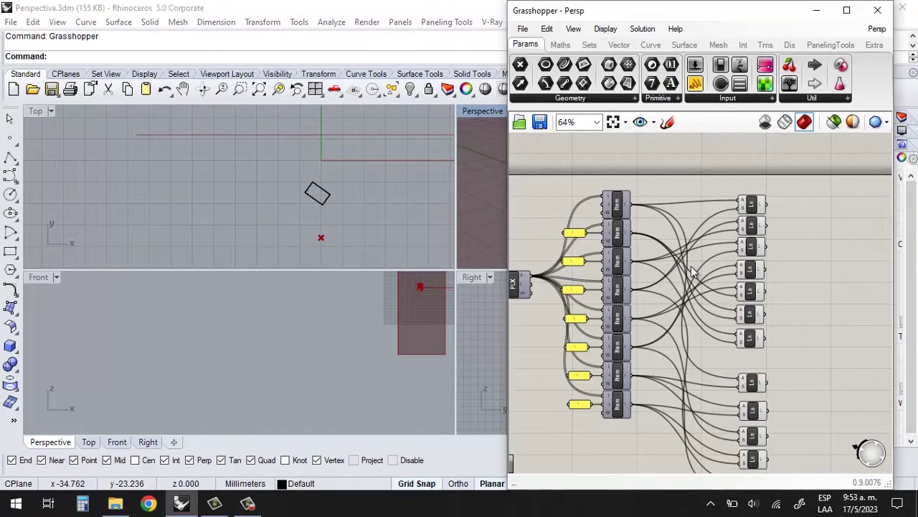
scroll(692, 271, "down", 4)
scroll(692, 271, "up", 2)
scroll(693, 271, "down", 2)
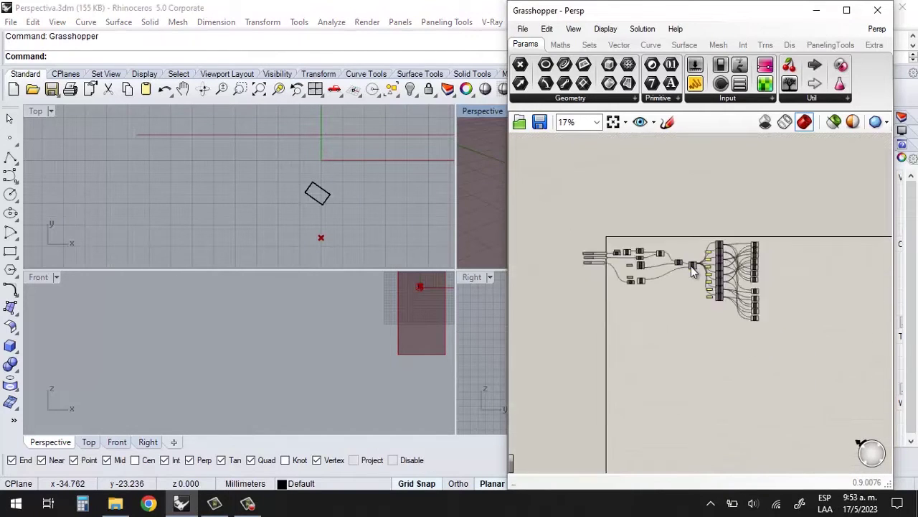
Examine the Dist Observador, H Observador and PANTALLA sliders alongside the projected box in the Front viewport.
scroll(691, 267, "up", 2)
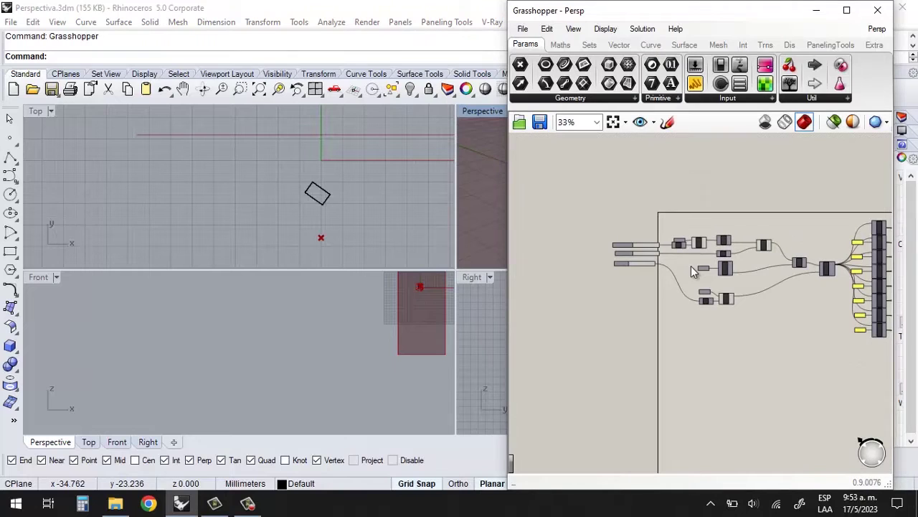
scroll(692, 272, "up", 5)
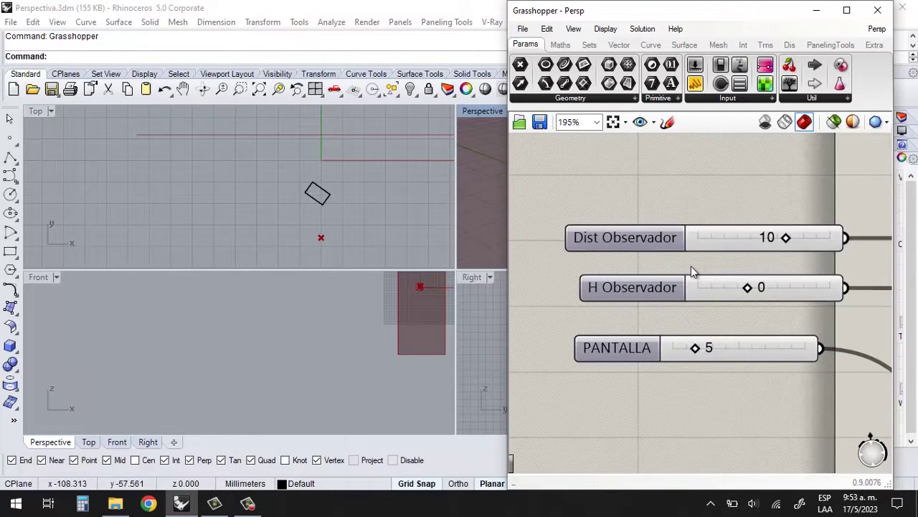
scroll(340, 334, "down", 5)
scroll(387, 310, "up", 18)
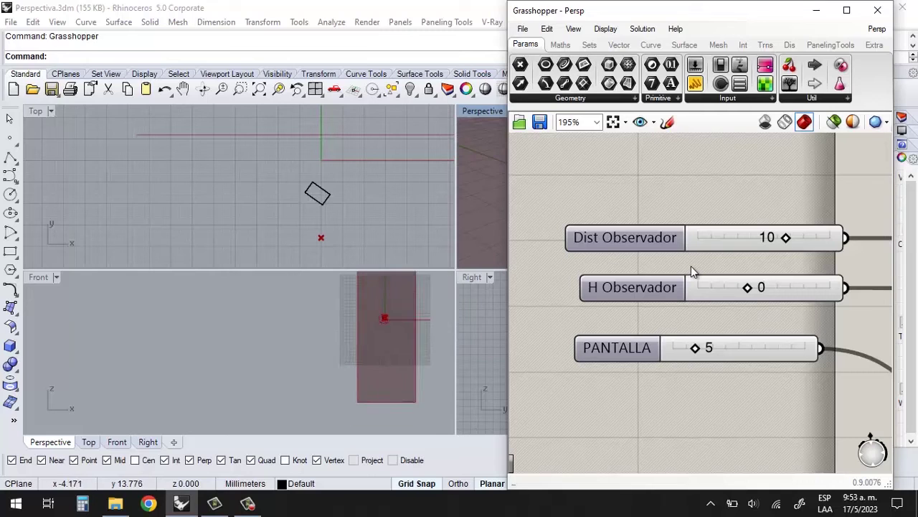
scroll(380, 327, "up", 5)
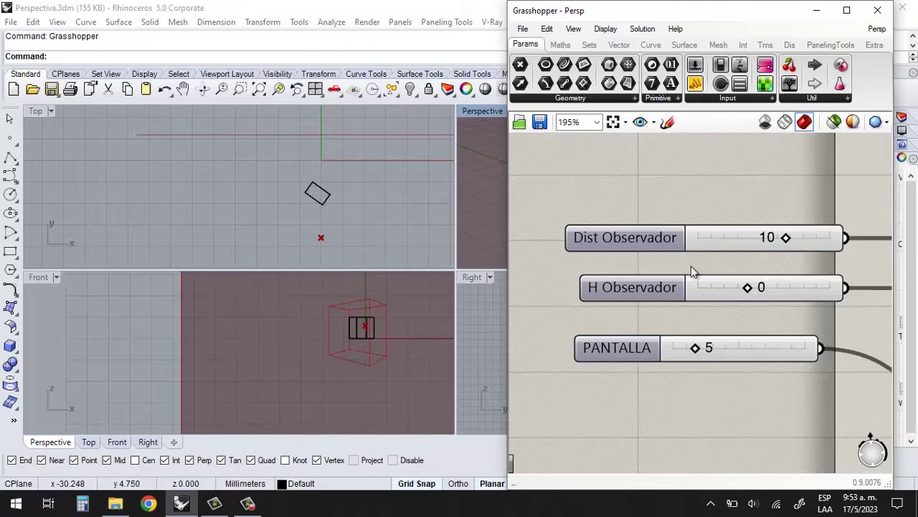
Minimize the Grasshopper window and examine the box, observer point and projection screen in the Perspective and Front viewports.
left_click(816, 10)
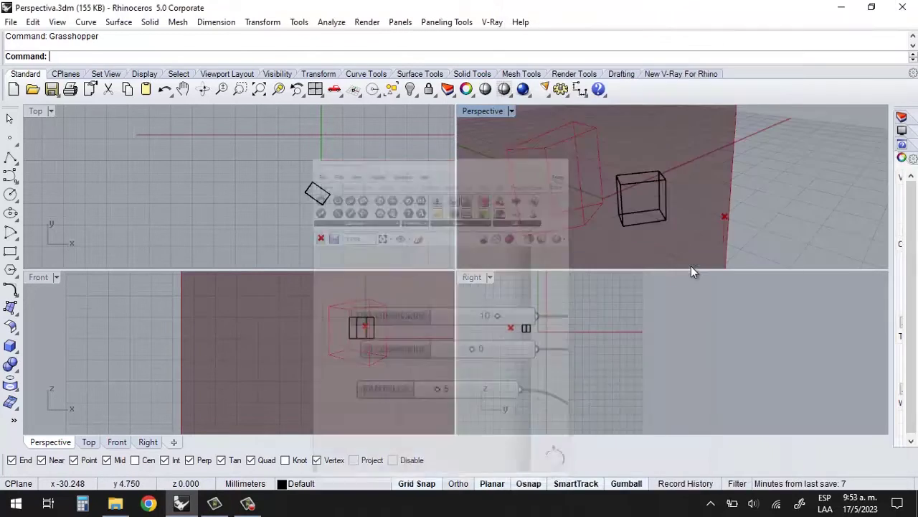
right_click_drag(691, 266, 692, 271)
scroll(692, 271, "up", 2)
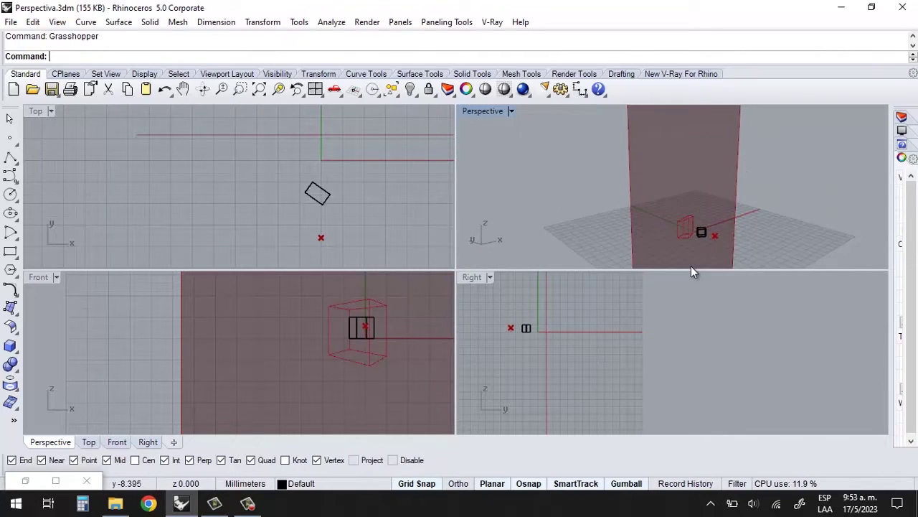
key("ctrl+a")
key("Escape")
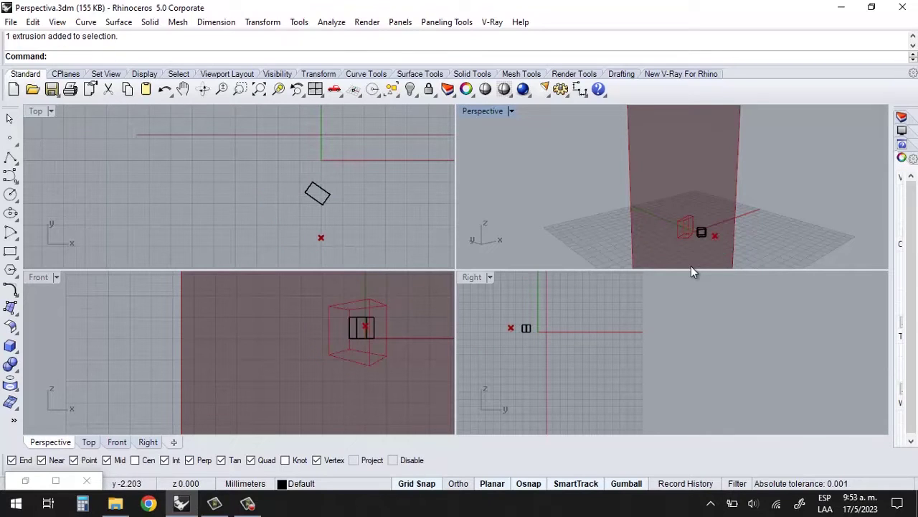
scroll(362, 330, "up", 5)
scroll(363, 330, "down", 4)
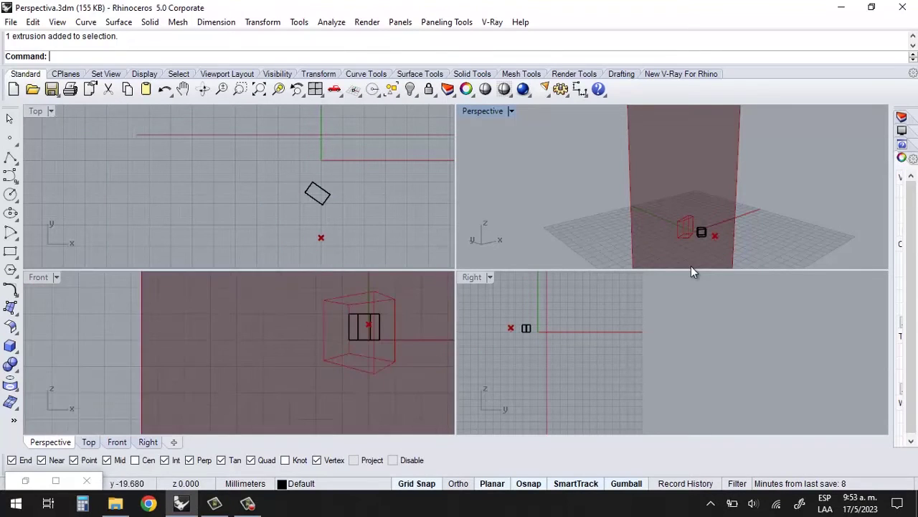
scroll(379, 317, "up", 8)
scroll(313, 335, "down", 8)
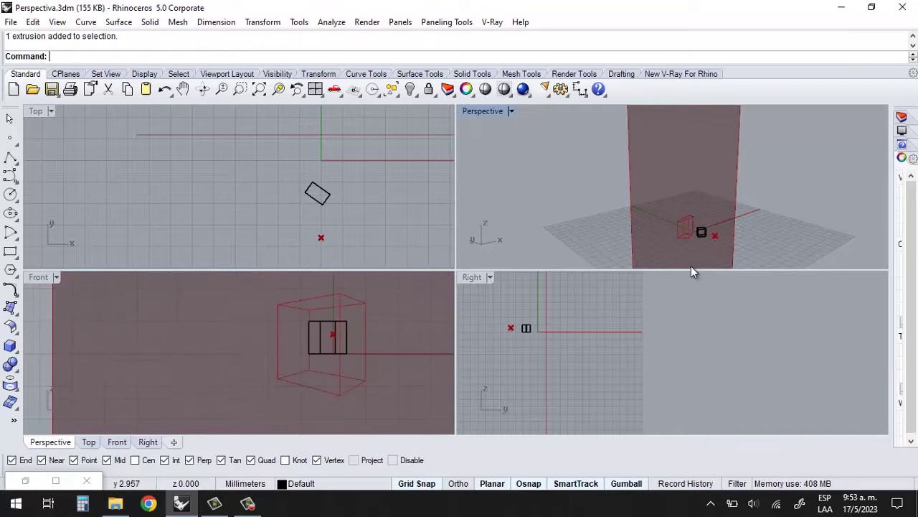
scroll(707, 241, "up", 2)
right_click_drag(691, 271, 691, 265)
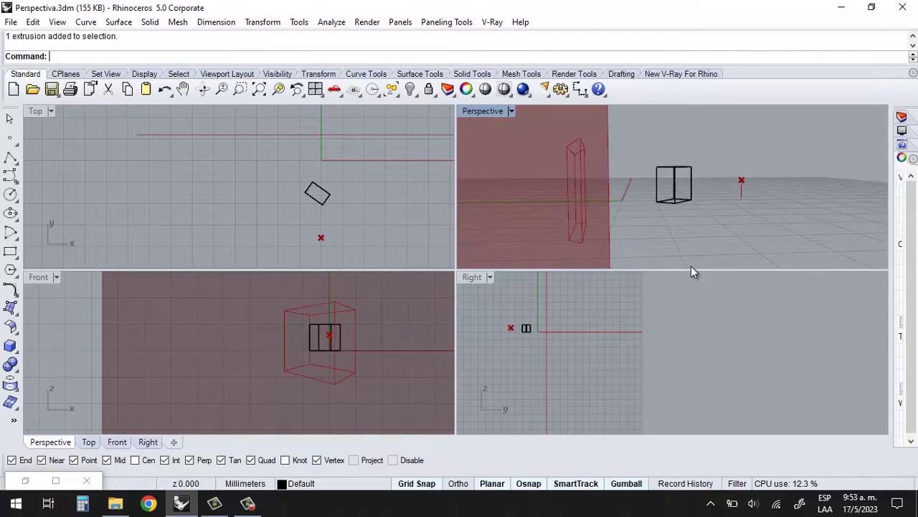
right_click_drag(691, 265, 691, 268)
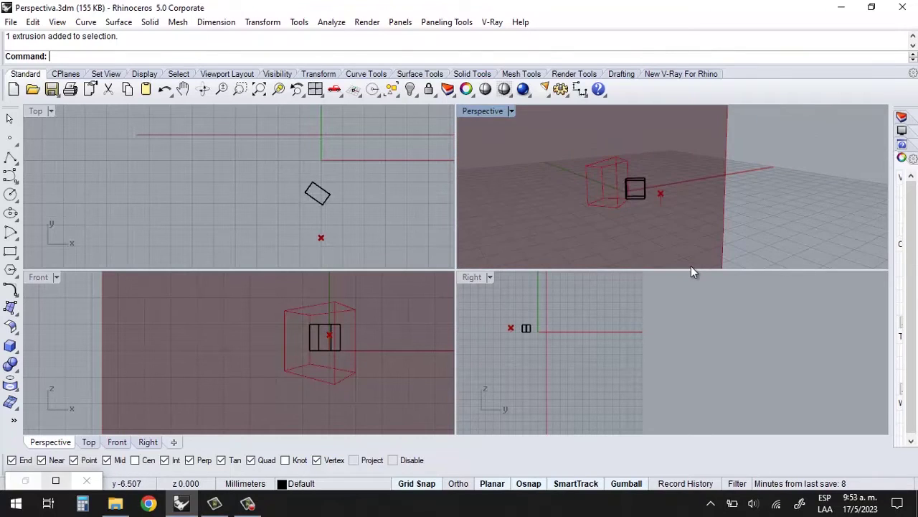
Switch back to the Grasshopper window containing the observer and screen sliders.
key("alt+Tab")
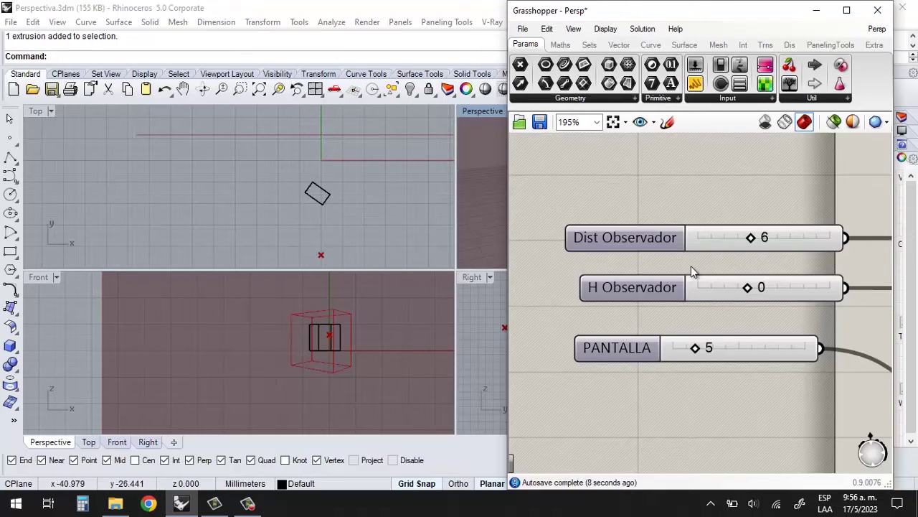
Try the Dist Observador slider at 4, and finally set it to 15.
scroll(693, 271, "down", 2)
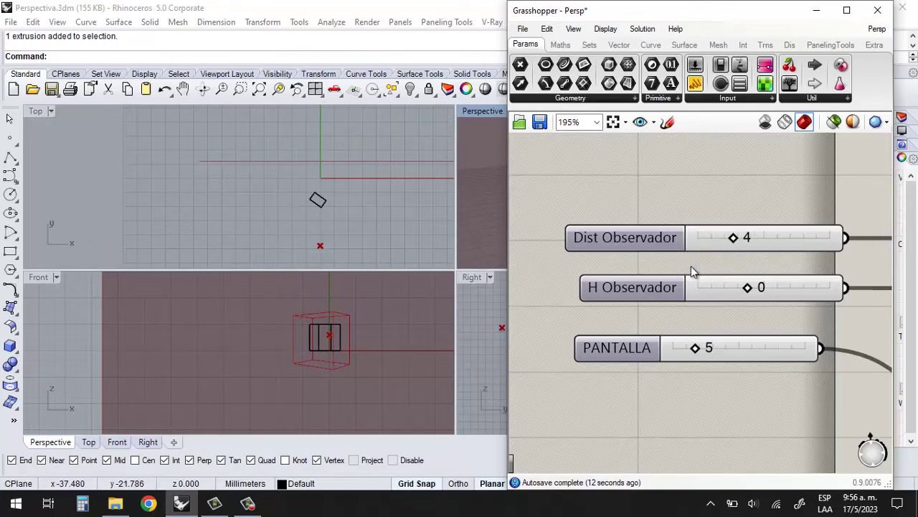
scroll(692, 271, "down", 4)
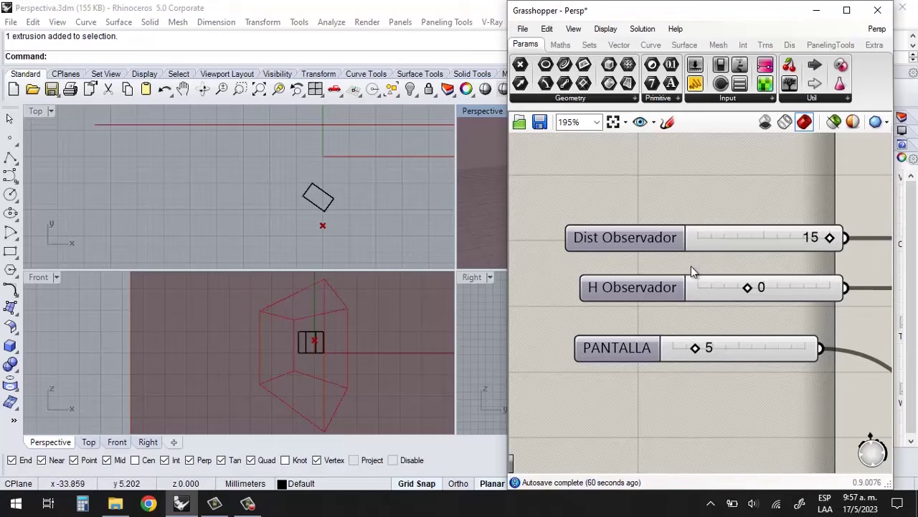
Minimize the Grasshopper window and examine the box, observer point and enlarged projection from different angles in the Perspective viewport.
key("super+Down")
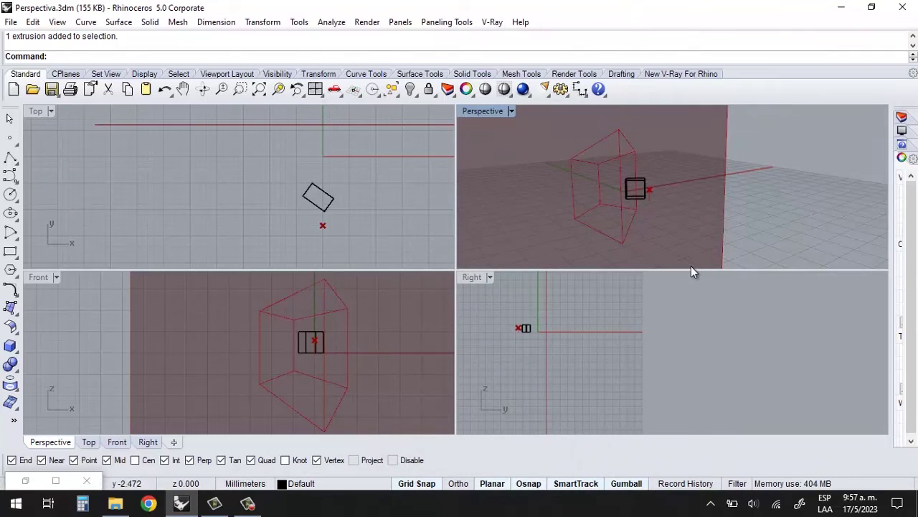
right_click_drag(693, 268, 693, 272)
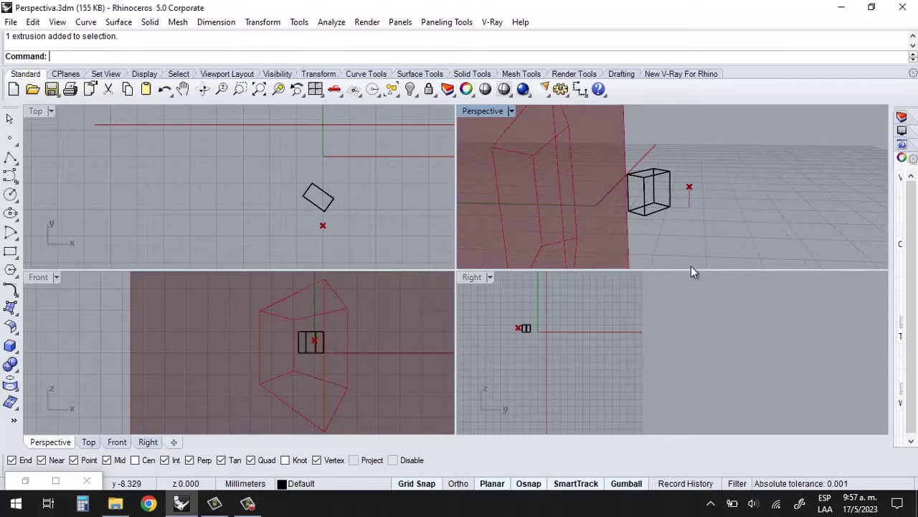
right_click_drag(694, 268, 694, 272)
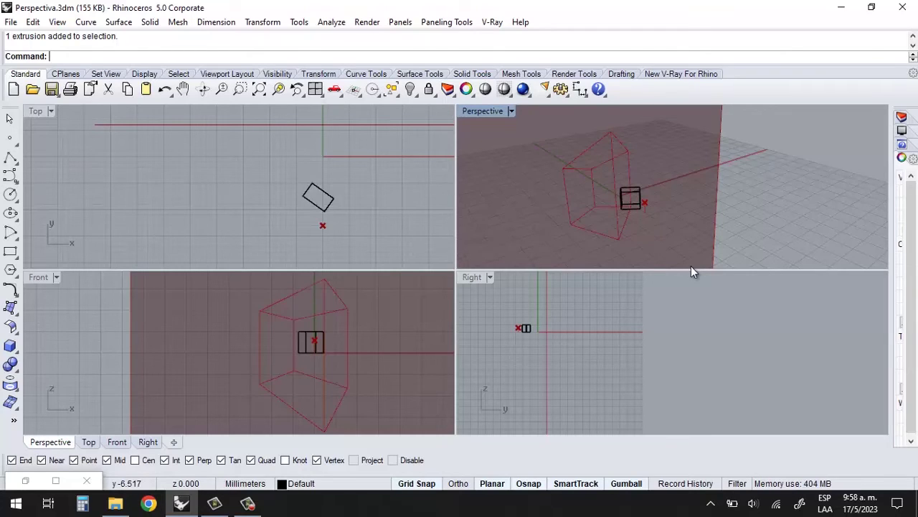
Switch back to Grasshopper and narrow its window so part of the Perspective viewport shows beside the three sliders.
key("alt+Tab")
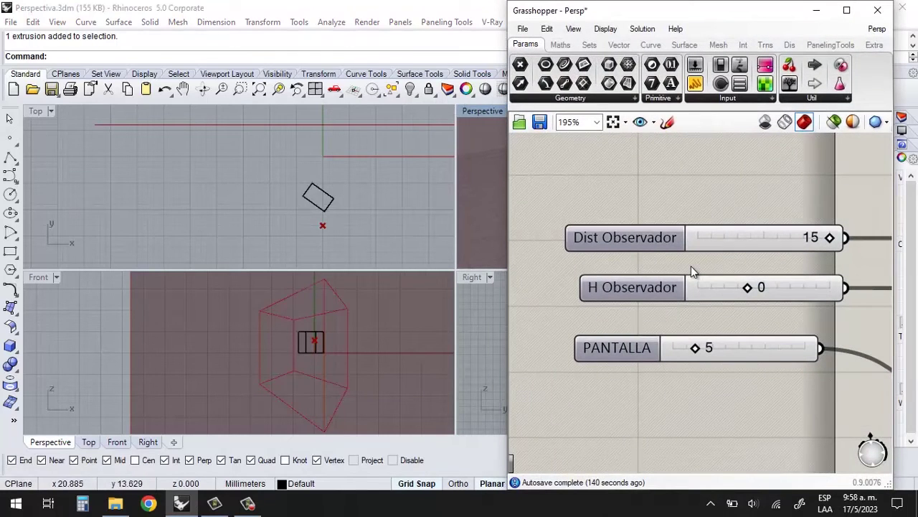
left_click_drag(508, 201, 619, 204)
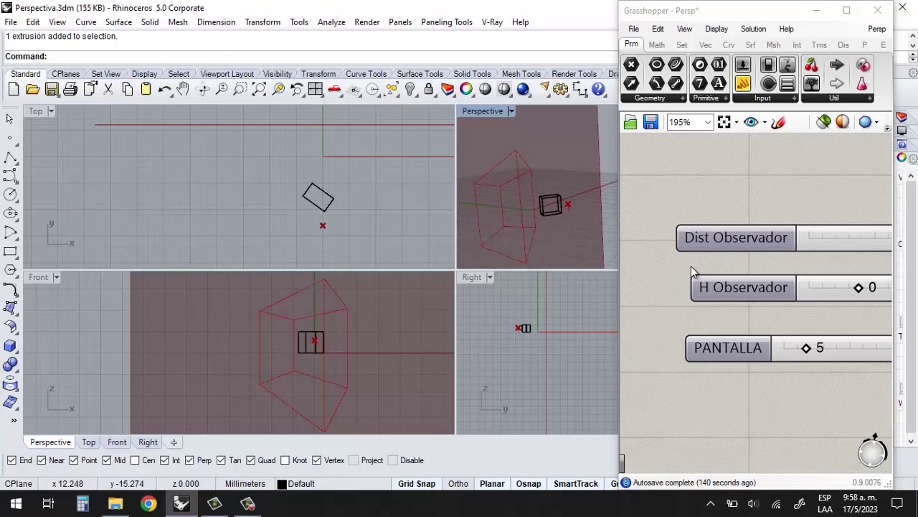
left_click(693, 271)
scroll(692, 271, "down", 2)
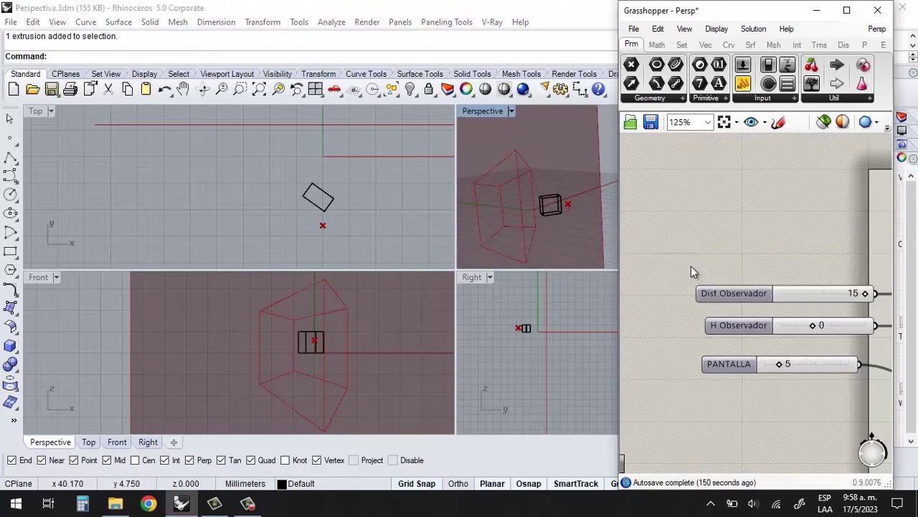